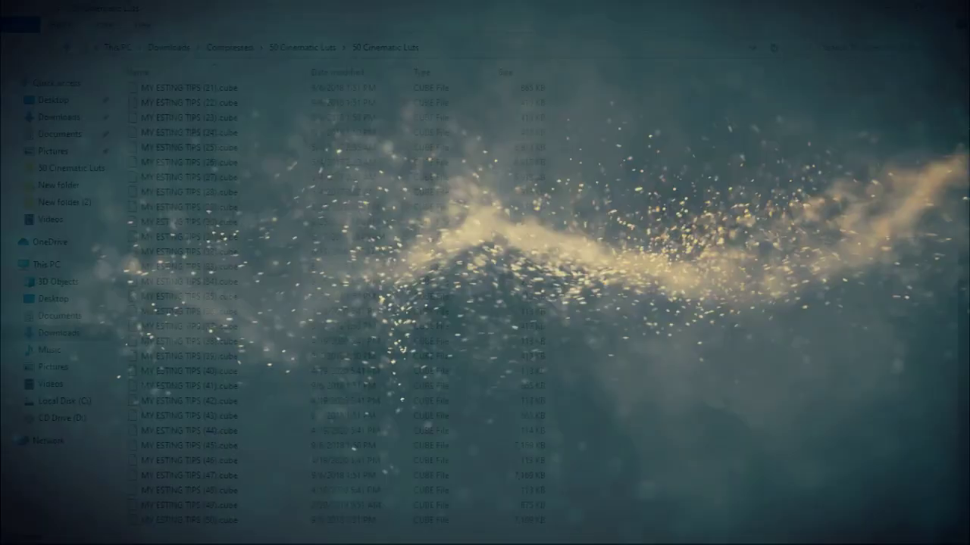
- Look through the list of .cube LUT files in the 50 Cinematic Luts folder
scroll(672, 191, up, 4)
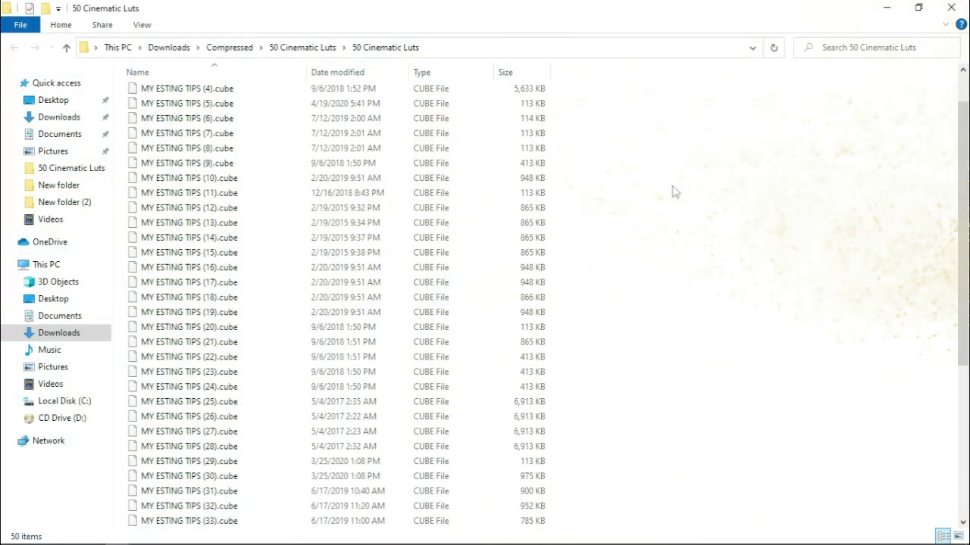
scroll(673, 191, up, 1)
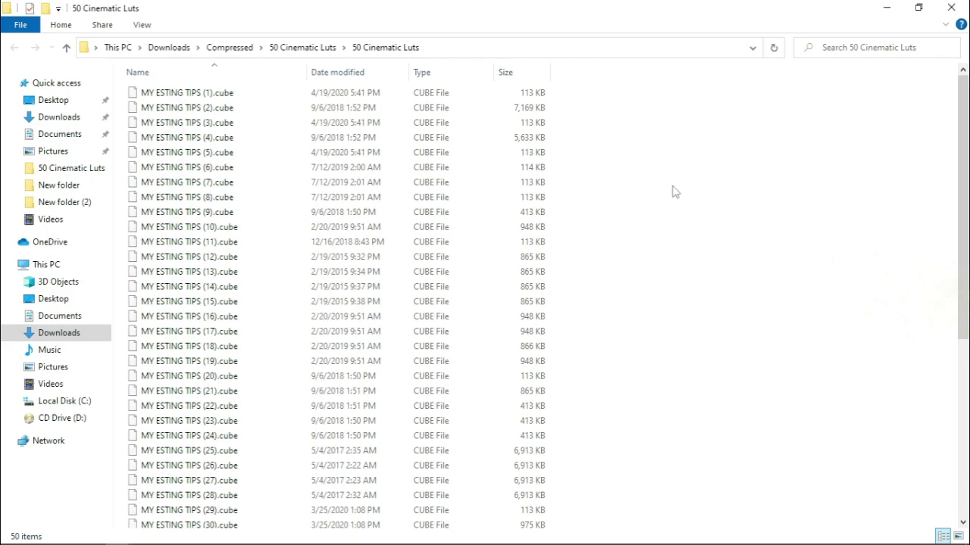
scroll(672, 191, down, 2)
scroll(673, 191, down, 4)
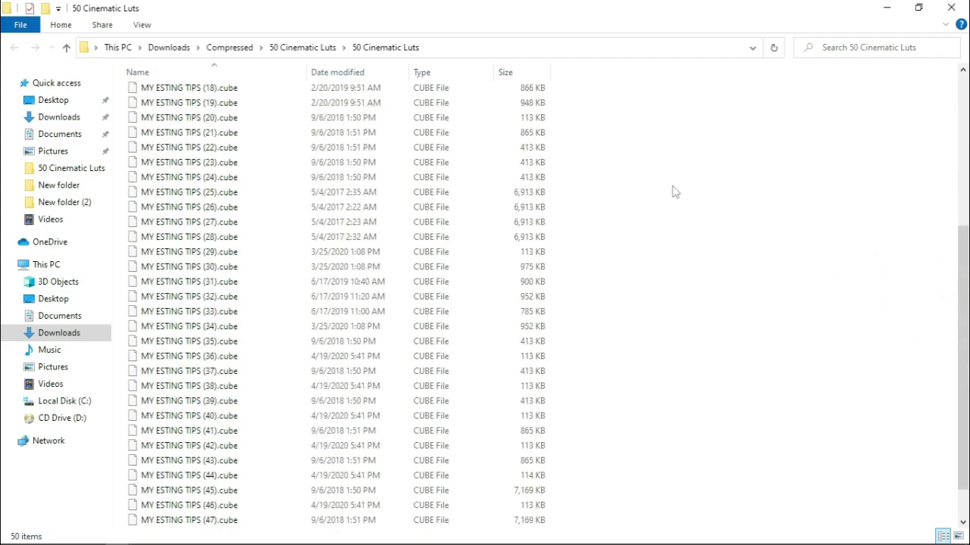
scroll(672, 191, down, 1)
scroll(673, 191, up, 2)
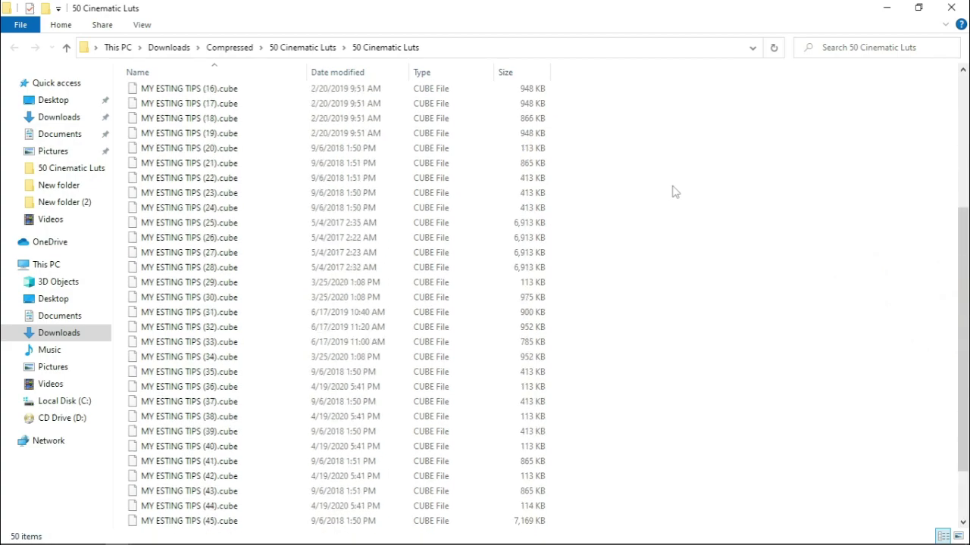
scroll(675, 191, up, 3)
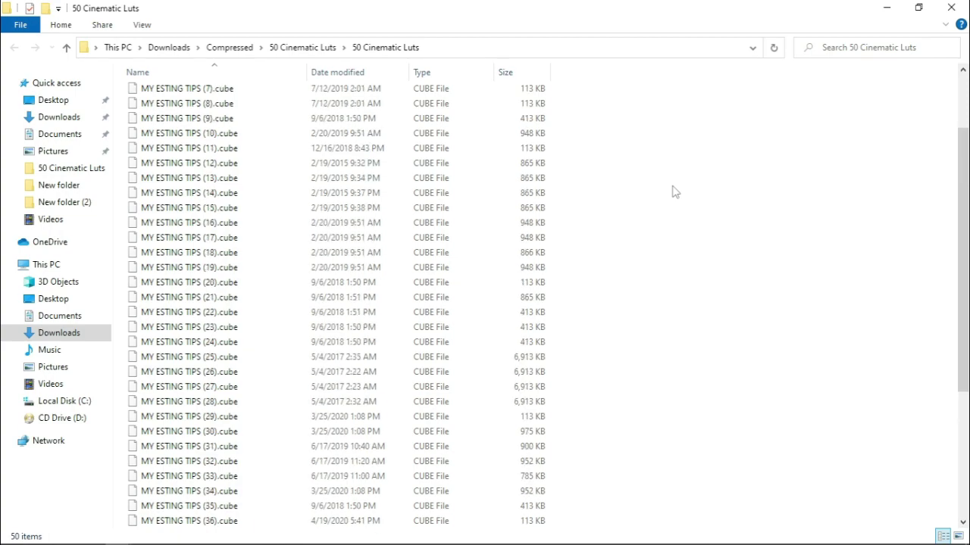
scroll(675, 191, up, 2)
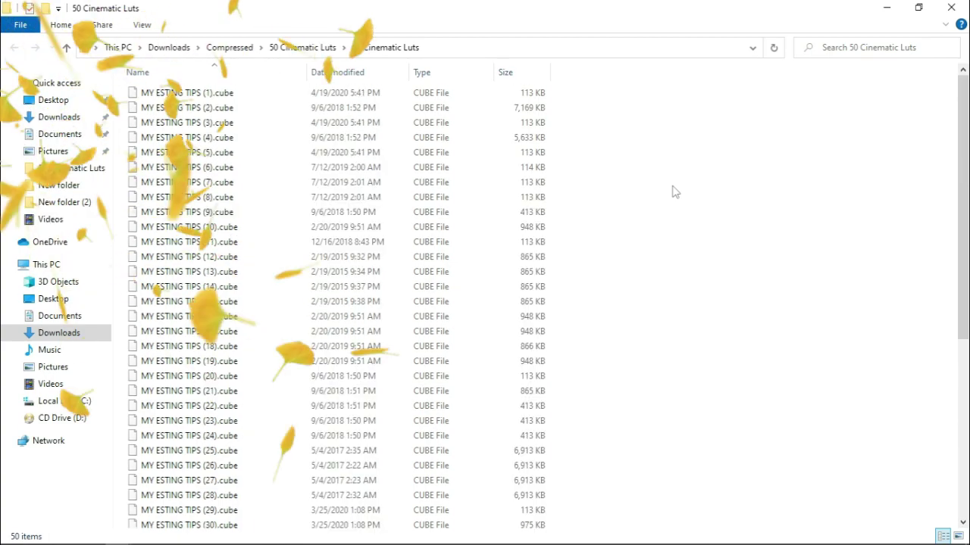
scroll(673, 191, down, 3)
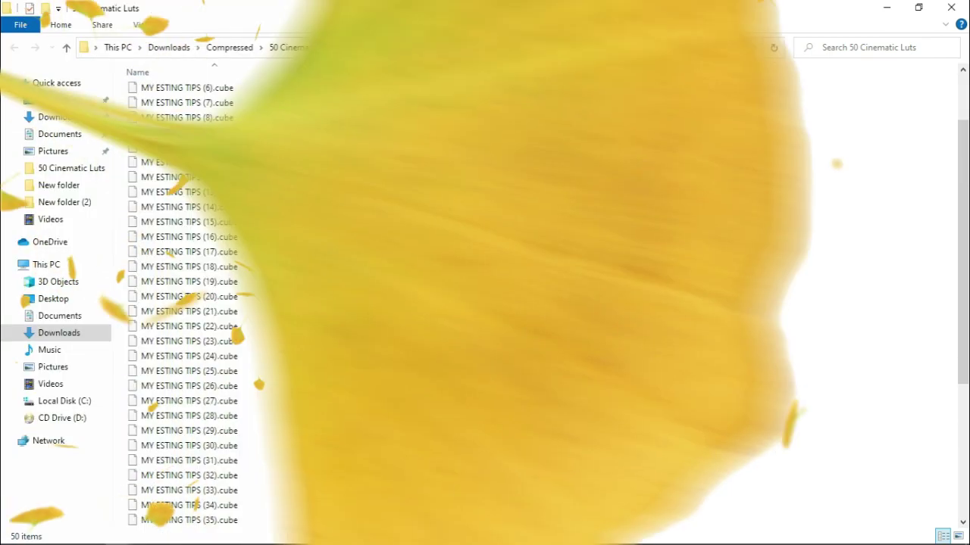
scroll(673, 191, down, 1)
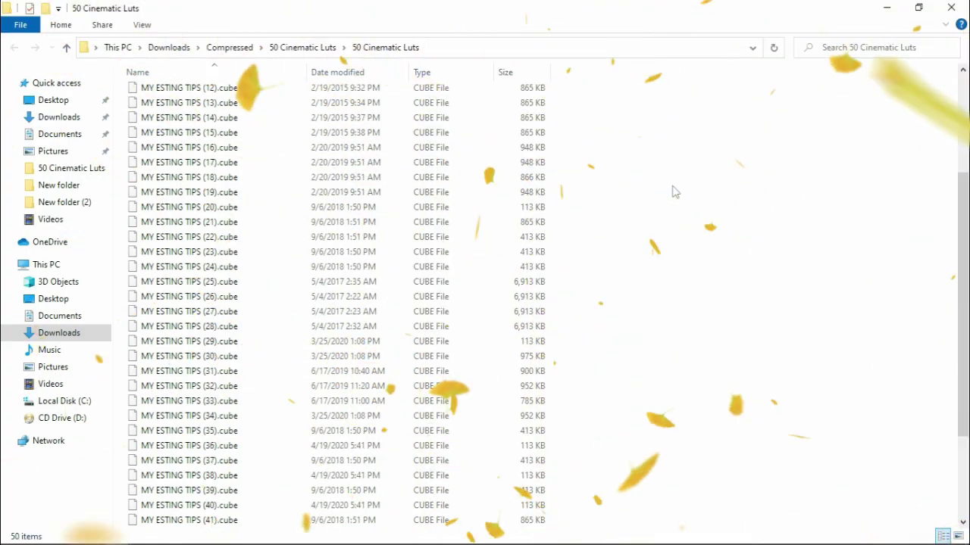
scroll(674, 192, down, 3)
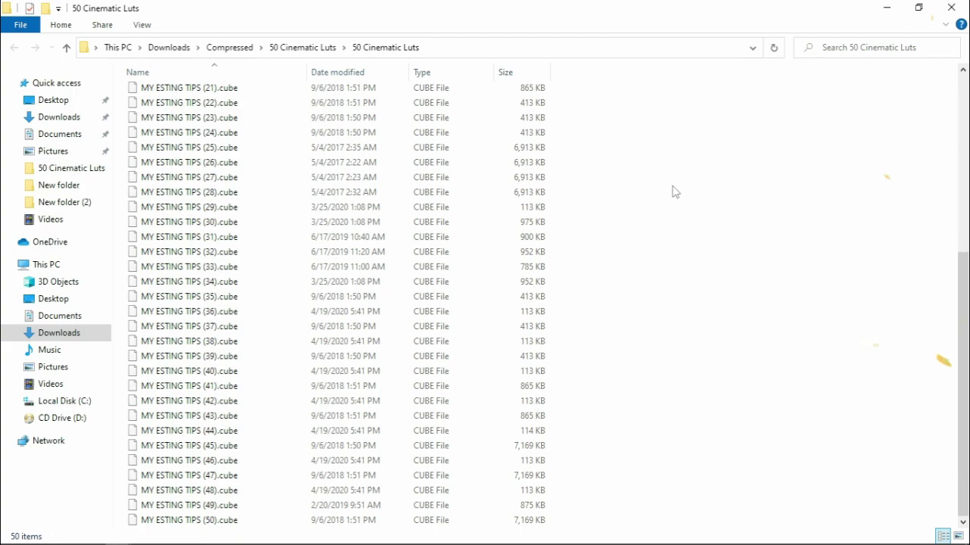
scroll(674, 192, up, 1)
scroll(674, 191, up, 2)
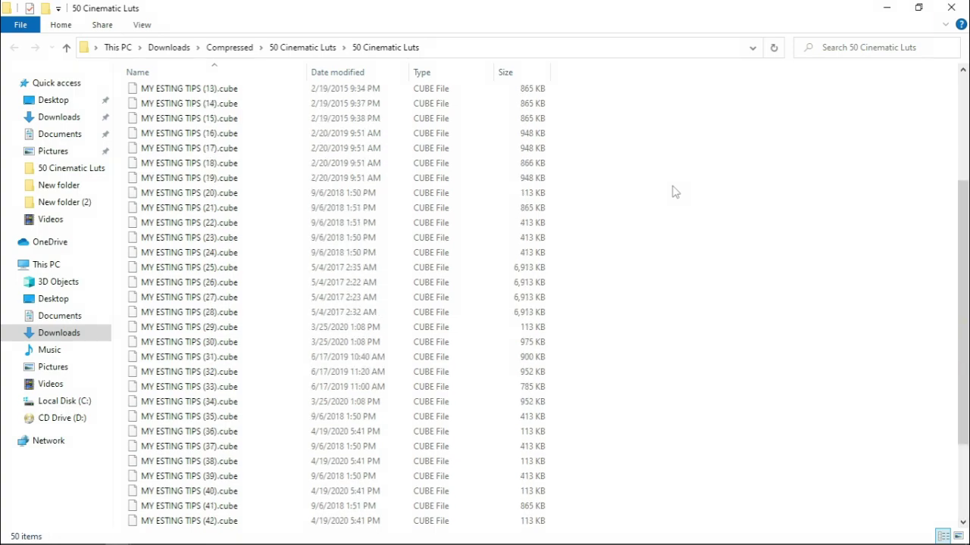
scroll(674, 192, up, 2)
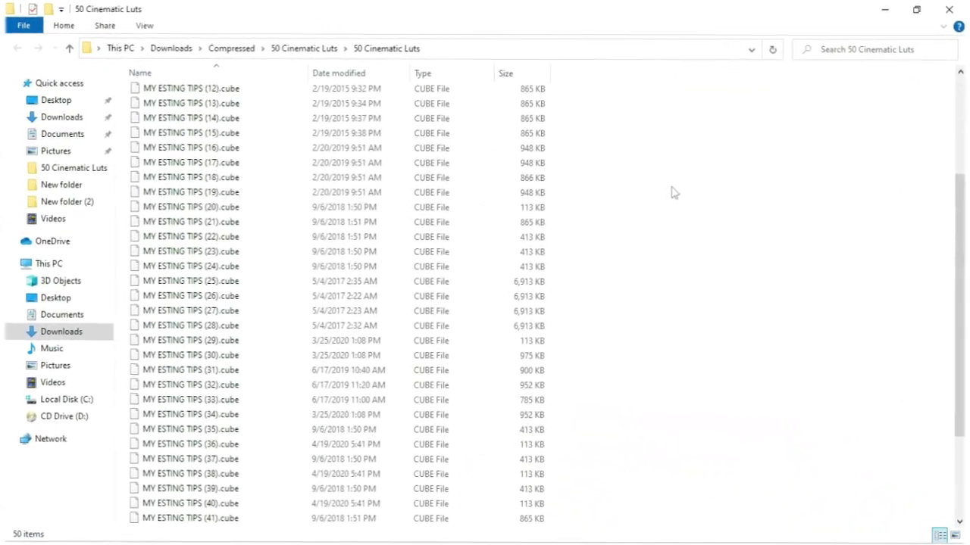
scroll(674, 192, down, 3)
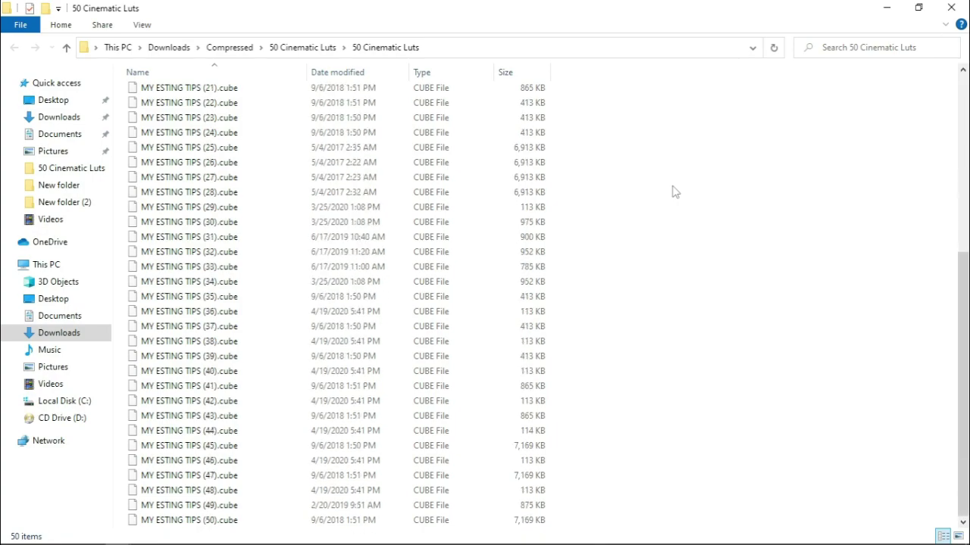
scroll(674, 191, up, 2)
scroll(674, 191, up, 3)
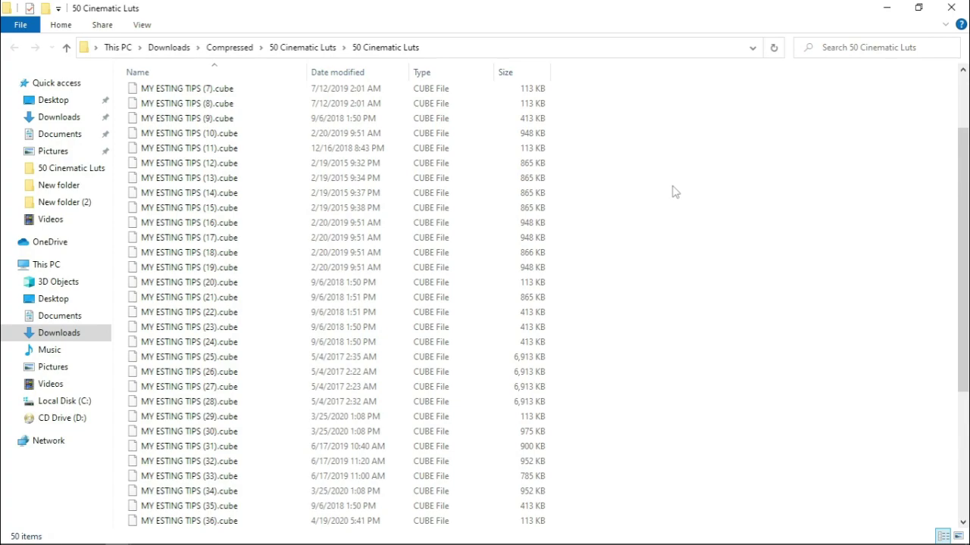
scroll(674, 192, up, 2)
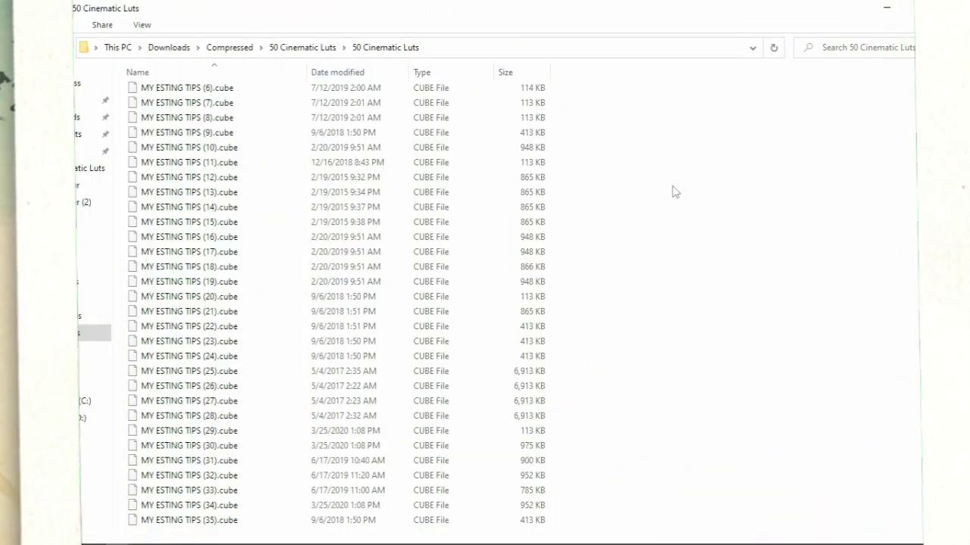
scroll(674, 191, down, 4)
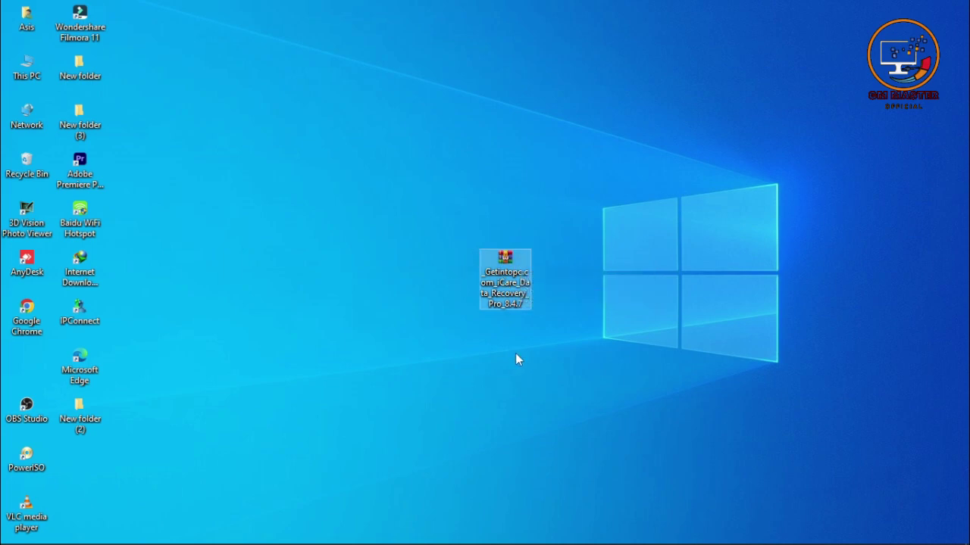
- Extract the _Getintopc.com_iCare_Data_Recovery_Pro_8.4.7 archive into a folder of the same name, entering the archive password
mouse_move(519, 288)
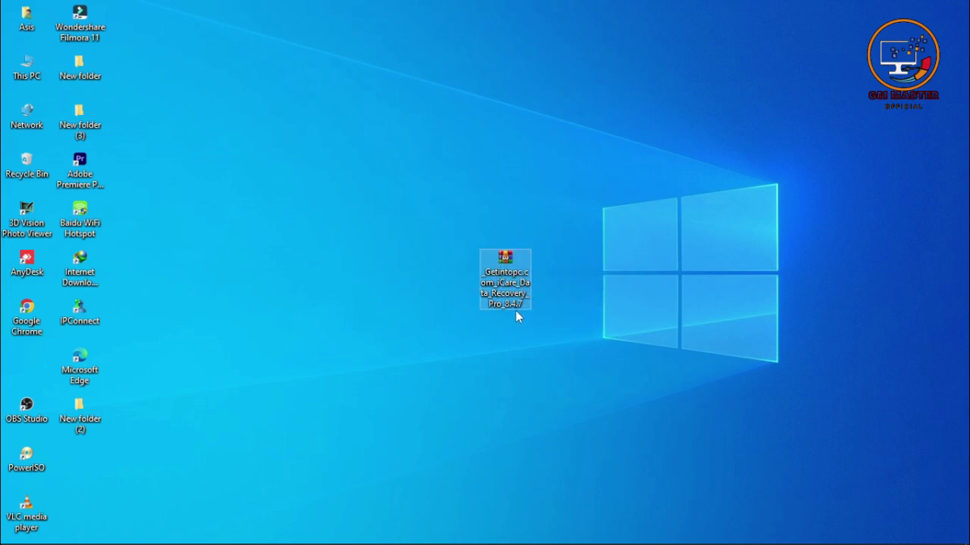
click(506, 265)
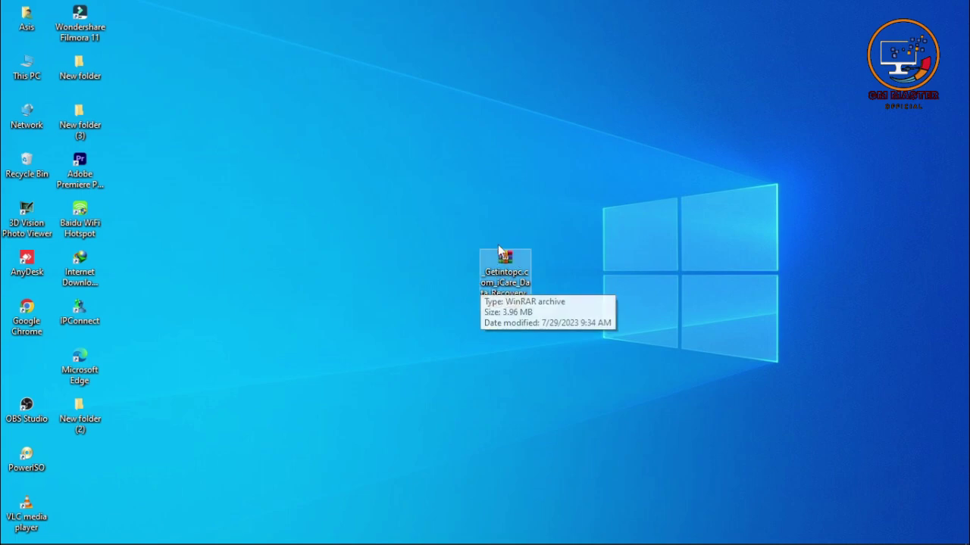
mouse_move(502, 274)
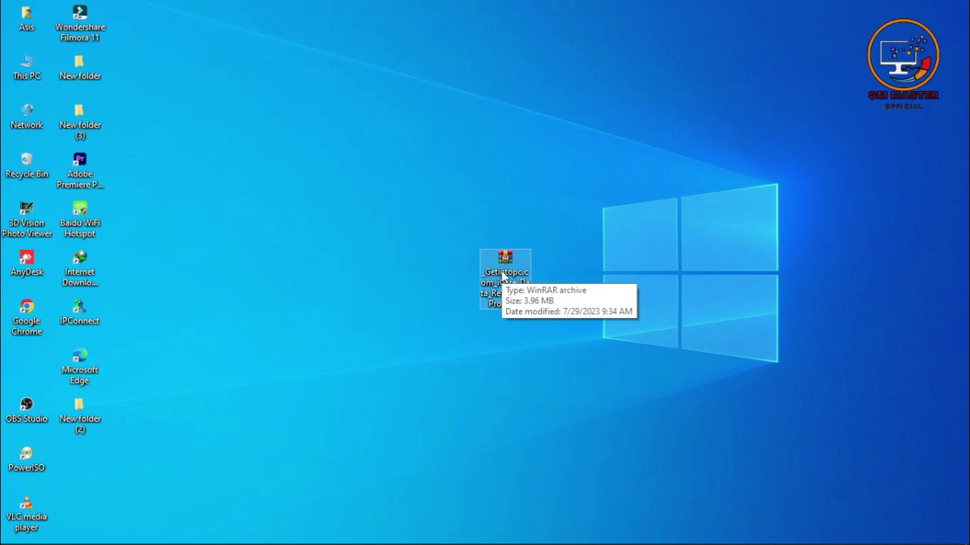
right_click(502, 274)
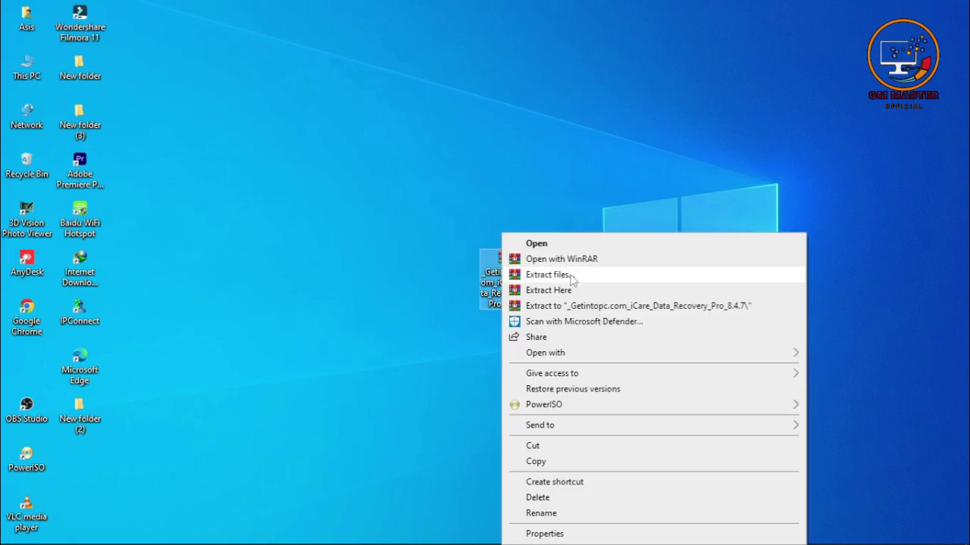
click(589, 309)
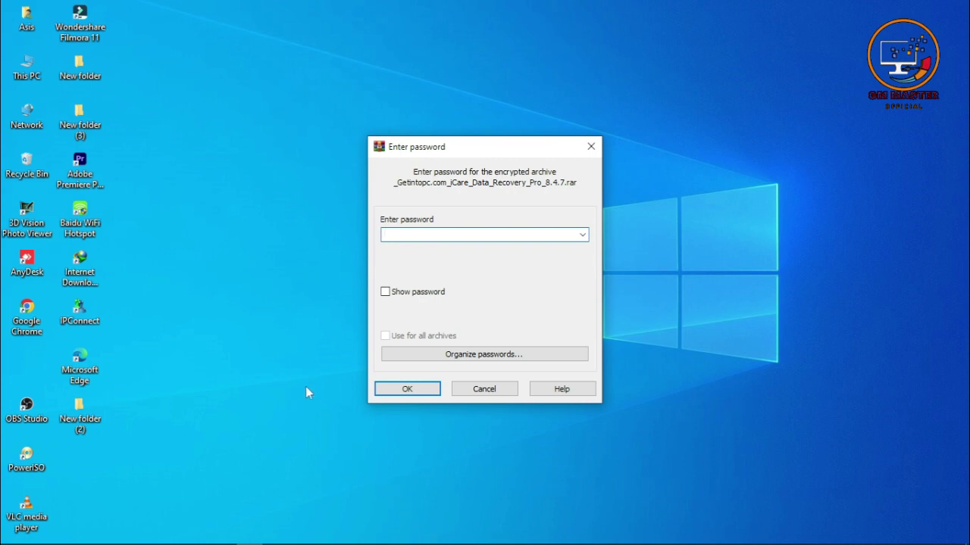
key(Down)
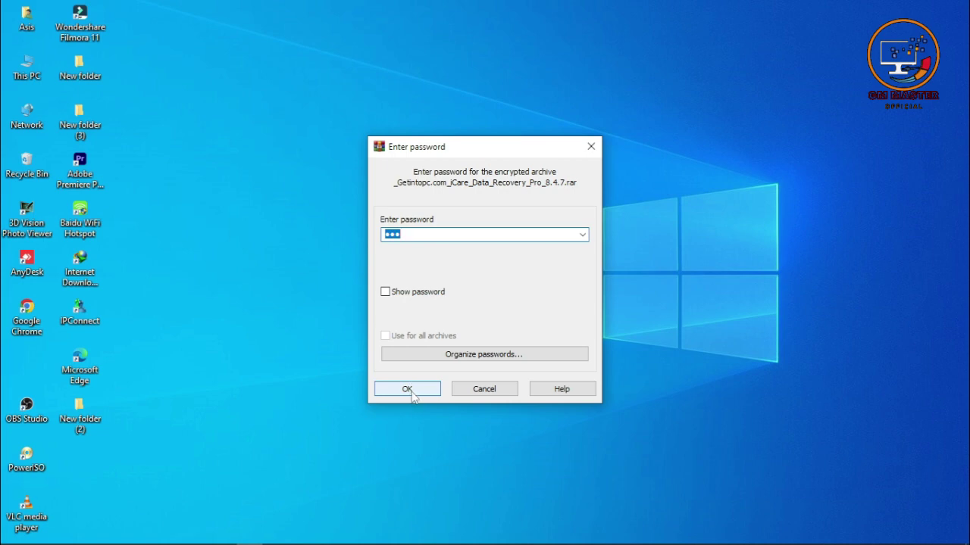
click(411, 392)
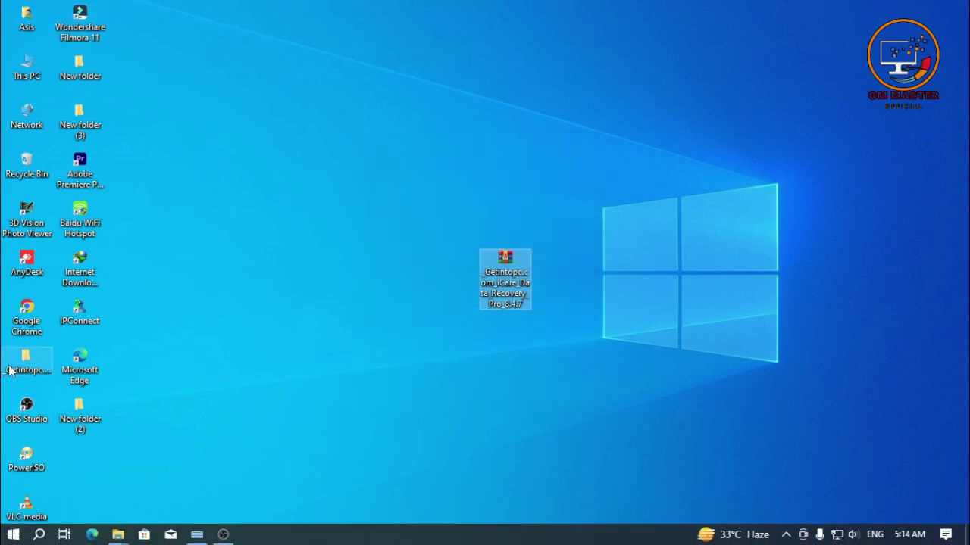
- Move the extracted folder next to the archive on the desktop and copy the setup file from its iCare_Data_Recovery_Pro_8.4.7 subfolder
drag(9, 371, 356, 282)
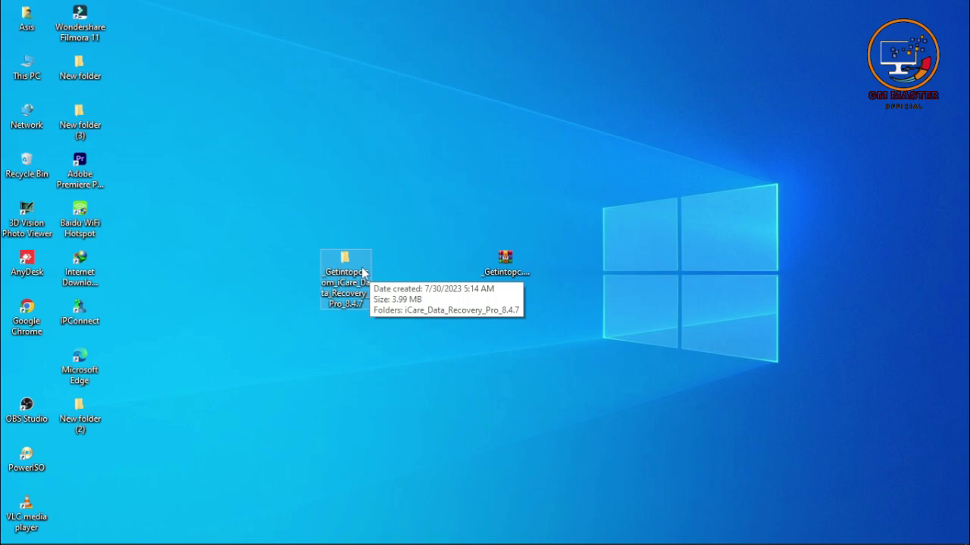
double_click(362, 272)
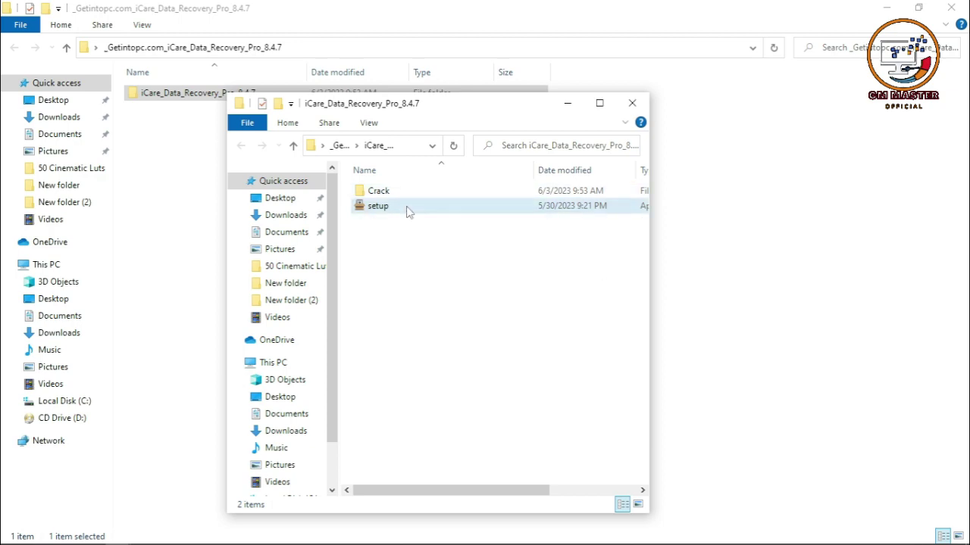
click(407, 210)
right_click(406, 212)
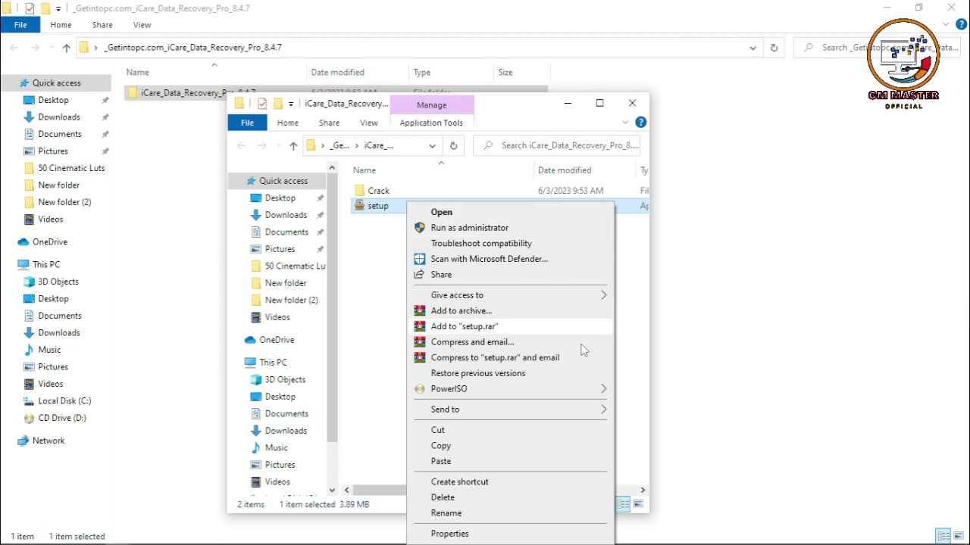
click(541, 448)
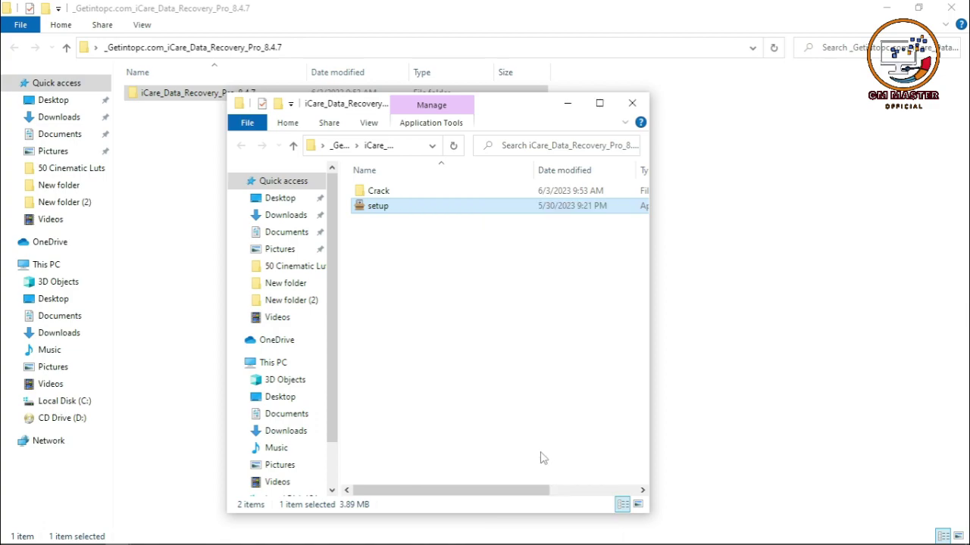
- Paste the copied setup file onto the desktop and place it near the archive
click(567, 103)
click(900, 7)
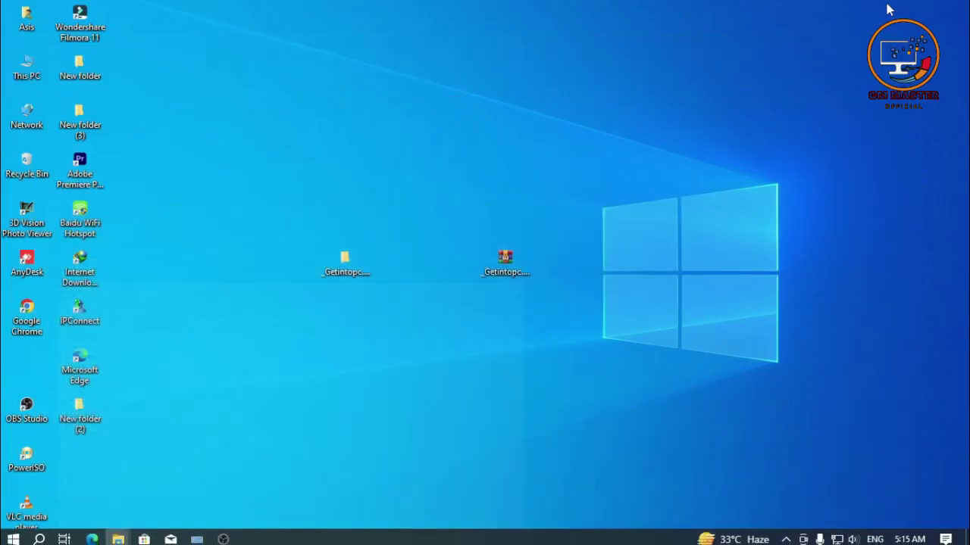
right_click(837, 140)
click(836, 206)
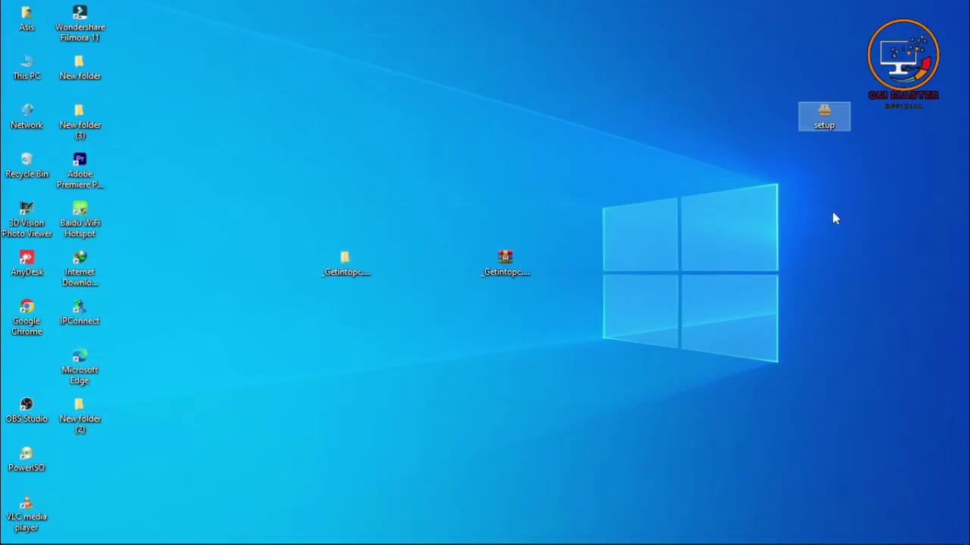
drag(824, 109, 614, 196)
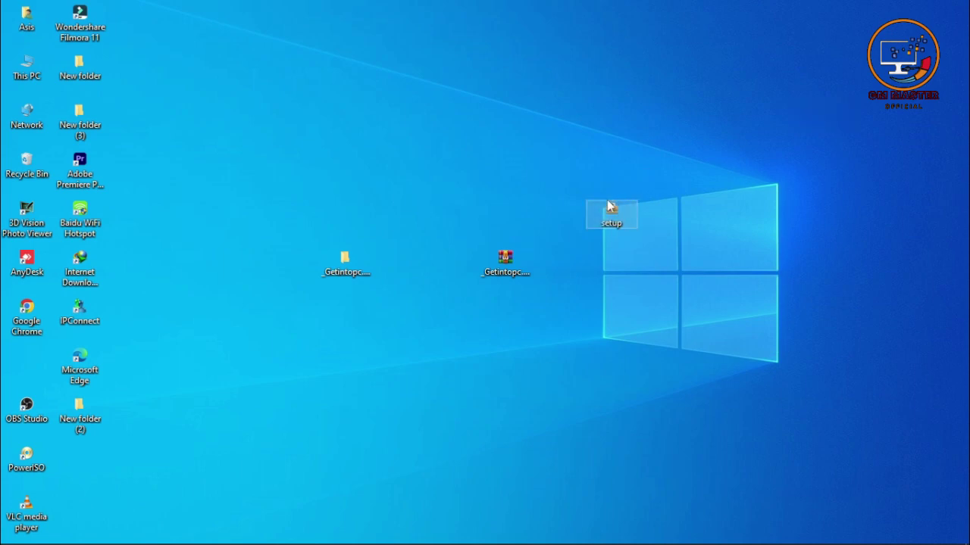
- Run the setup file from the desktop and accept the iCare Data Recovery Pro license agreement
double_click(619, 220)
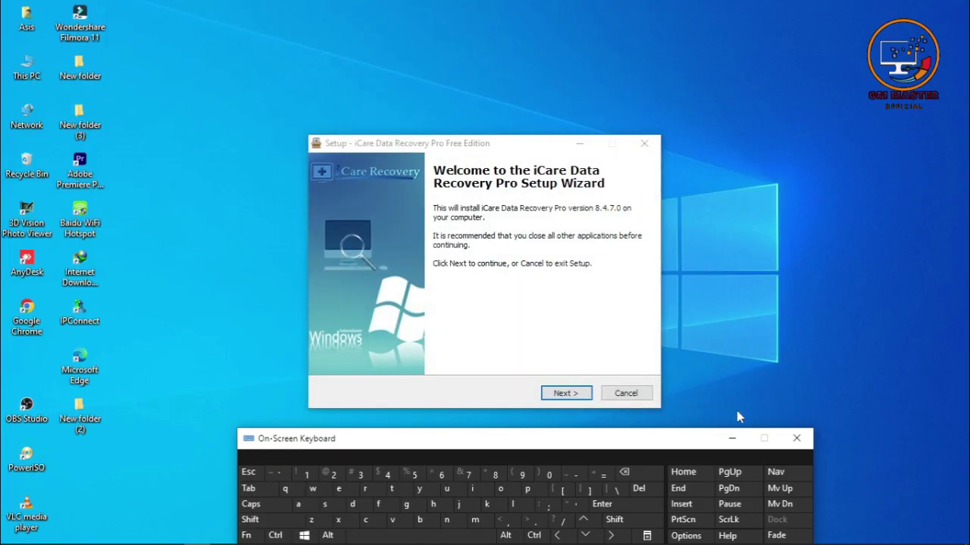
click(731, 438)
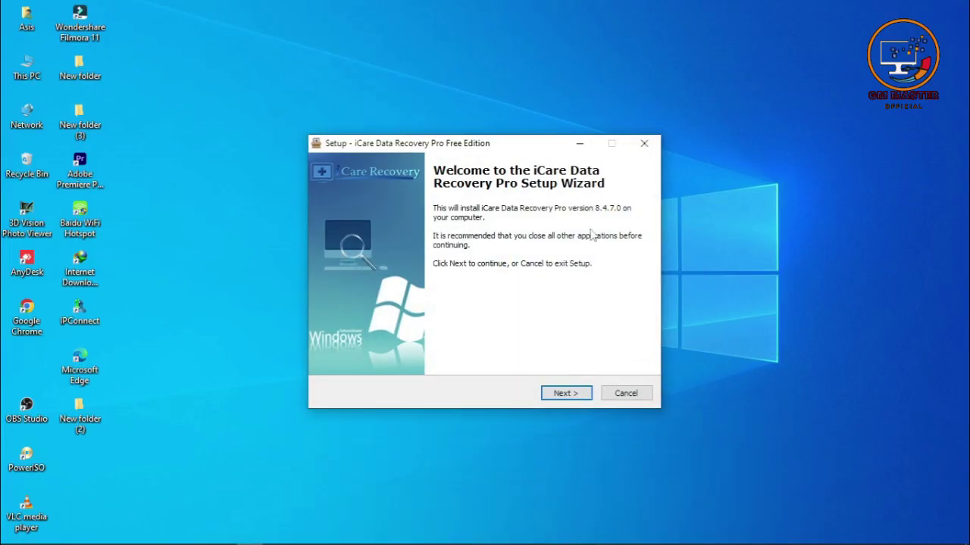
click(567, 393)
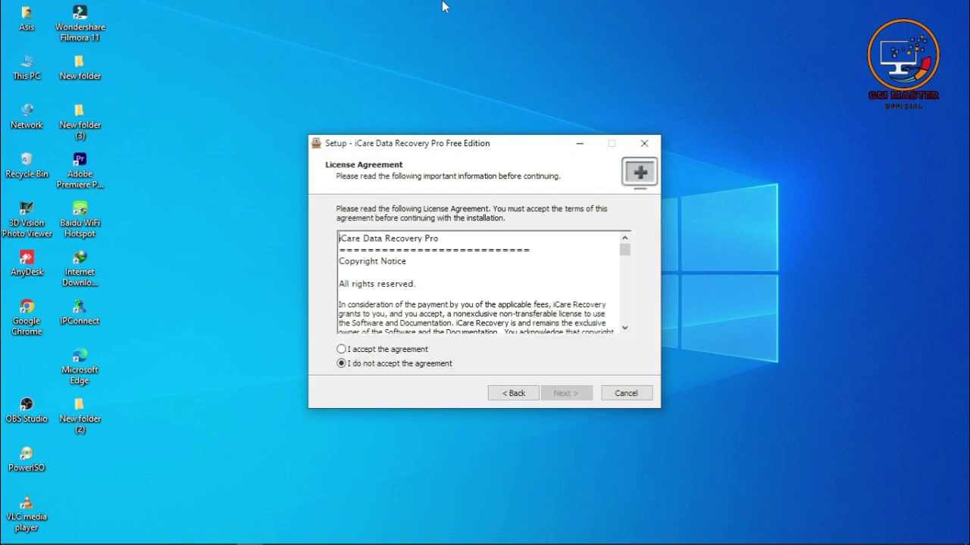
click(405, 351)
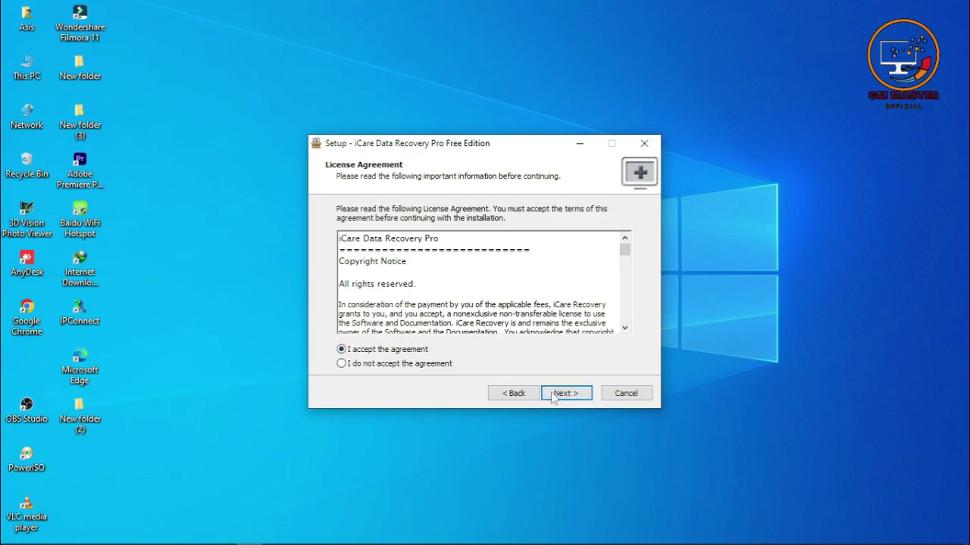
click(558, 394)
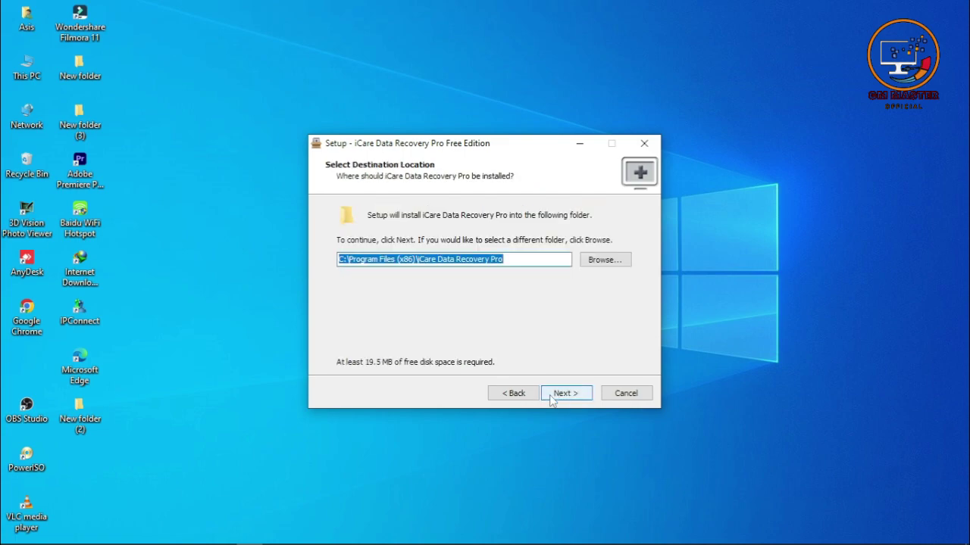
- Accept the existing C:\Program Files (x86)\iCare Data Recovery Pro destination and the default Start Menu folder
click(551, 394)
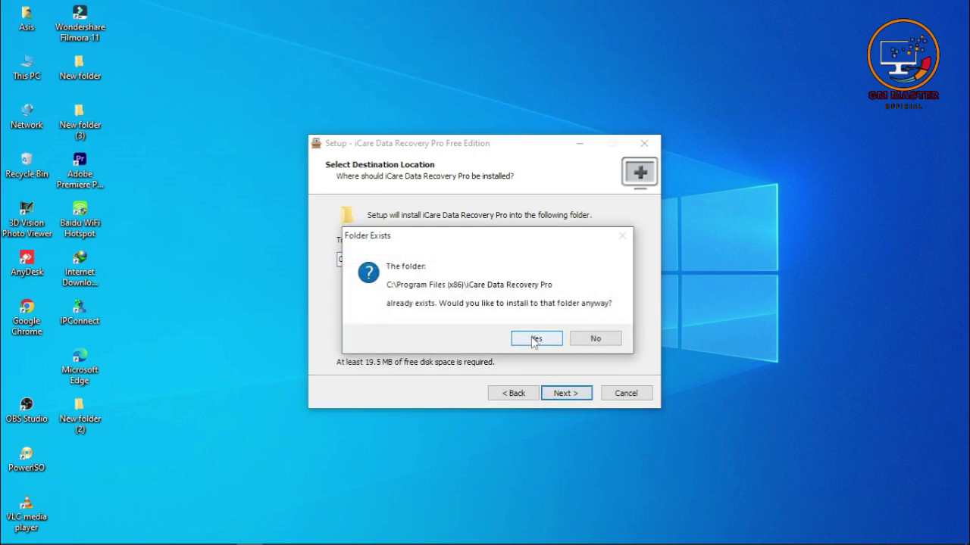
click(536, 340)
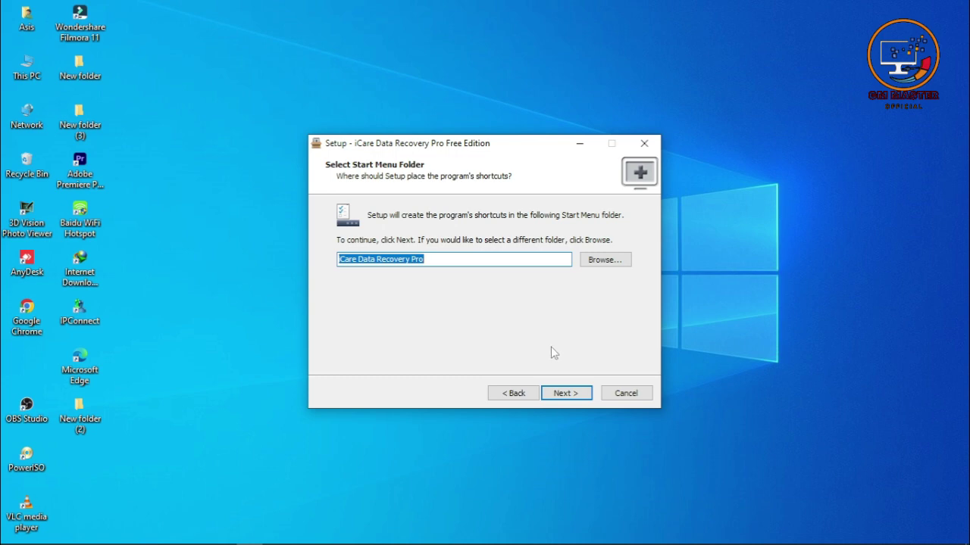
click(562, 397)
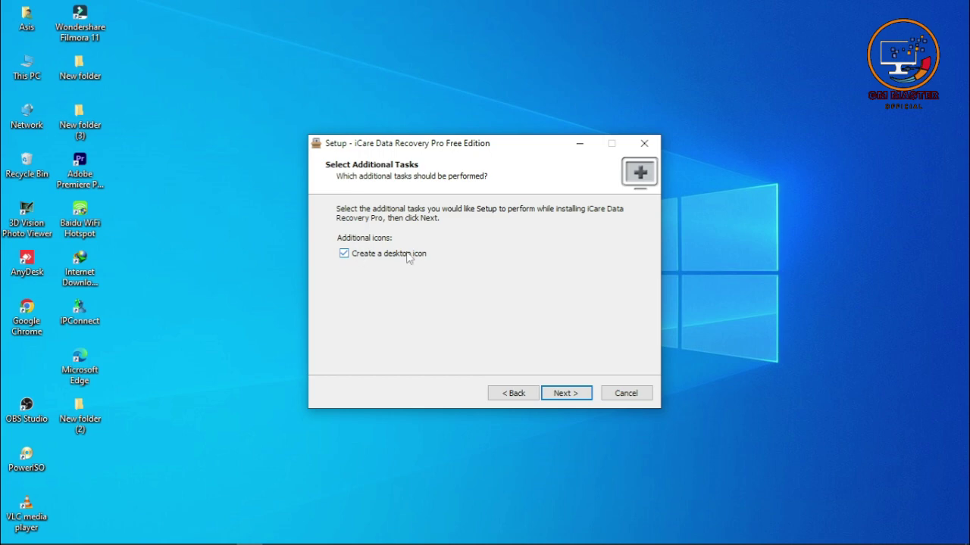
- Install iCare Data Recovery Pro with a desktop icon and finish the setup without launching the program
click(571, 399)
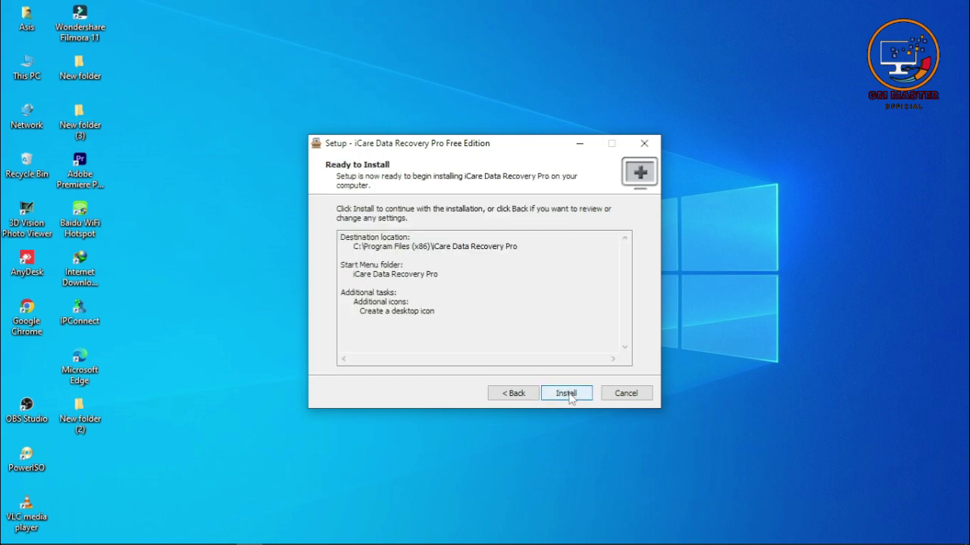
click(567, 394)
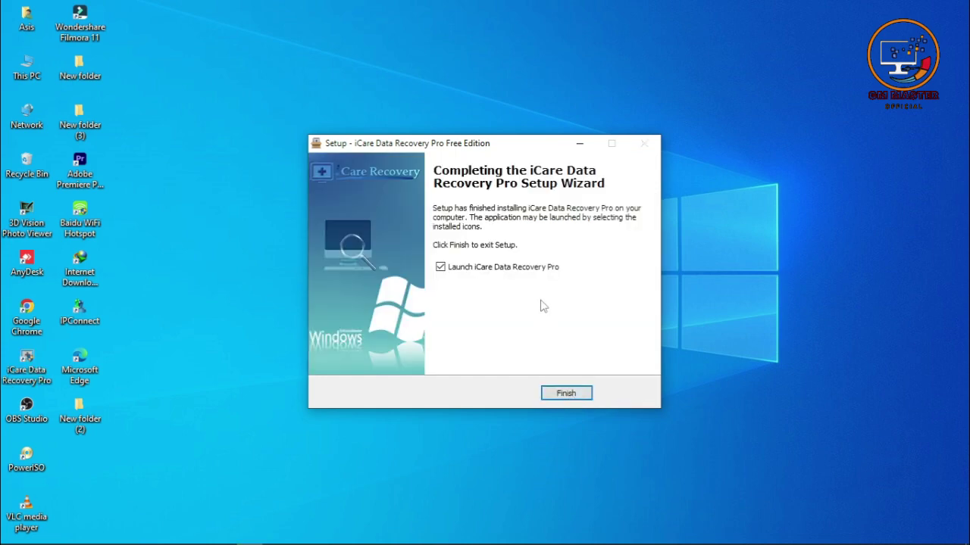
click(546, 269)
click(574, 395)
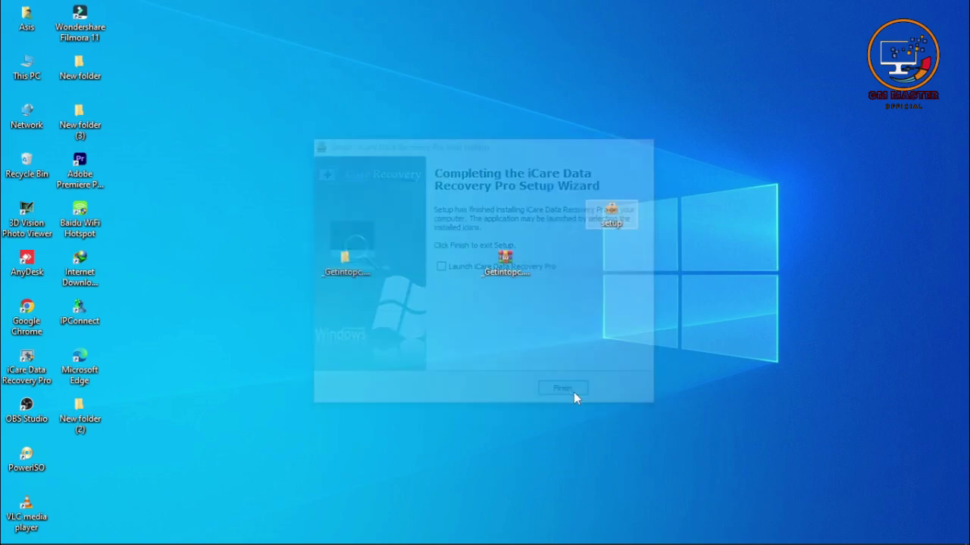